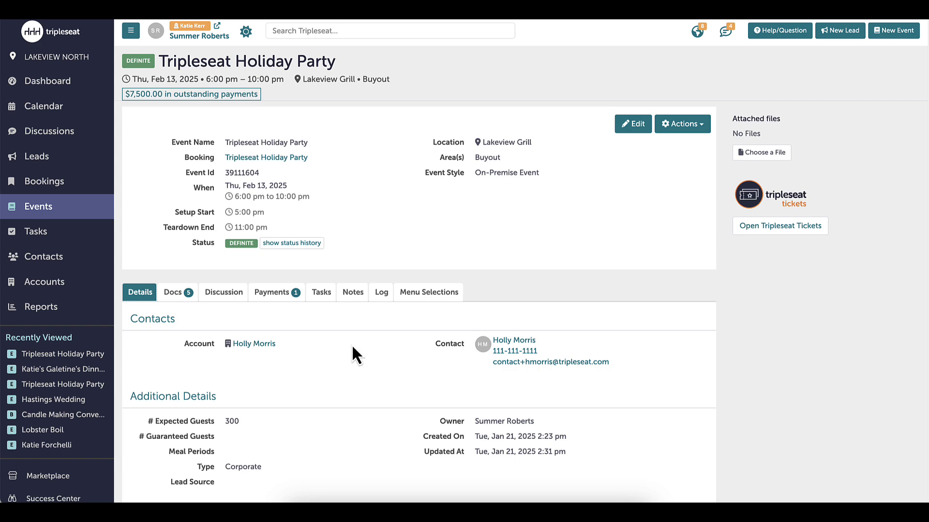
# Open the event's staff general discussion and address the message to the Back of the House group.
pyautogui.click(223, 292)
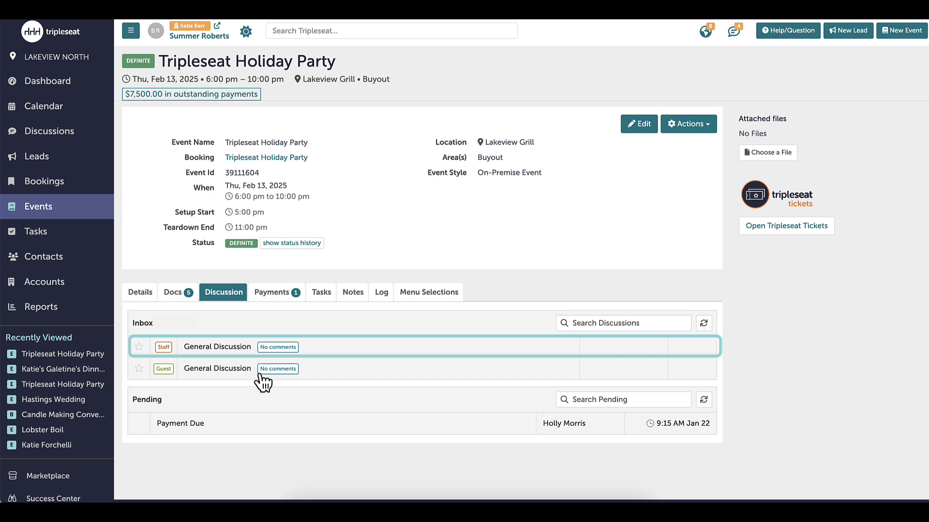
pyautogui.click(334, 360)
pyautogui.click(228, 433)
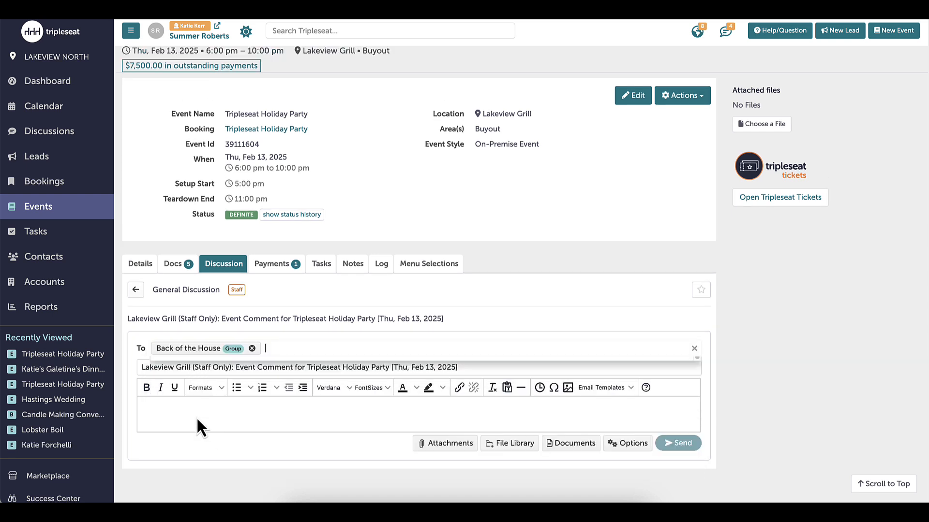
# Send the staff message "Check out the updated BEO on this event!" and return to the discussion inbox.
pyautogui.click(180, 420)
pyautogui.write('Check out the u')
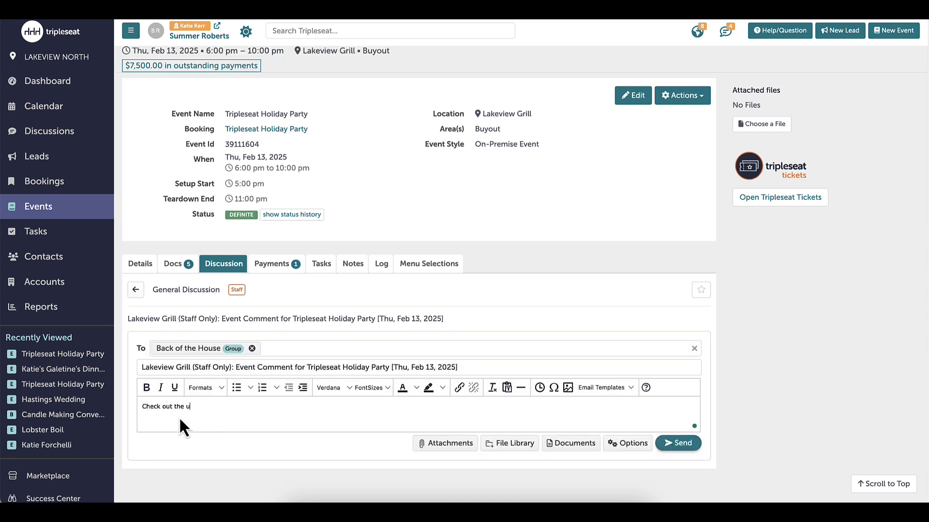
pyautogui.write('pdated BEO on this event!')
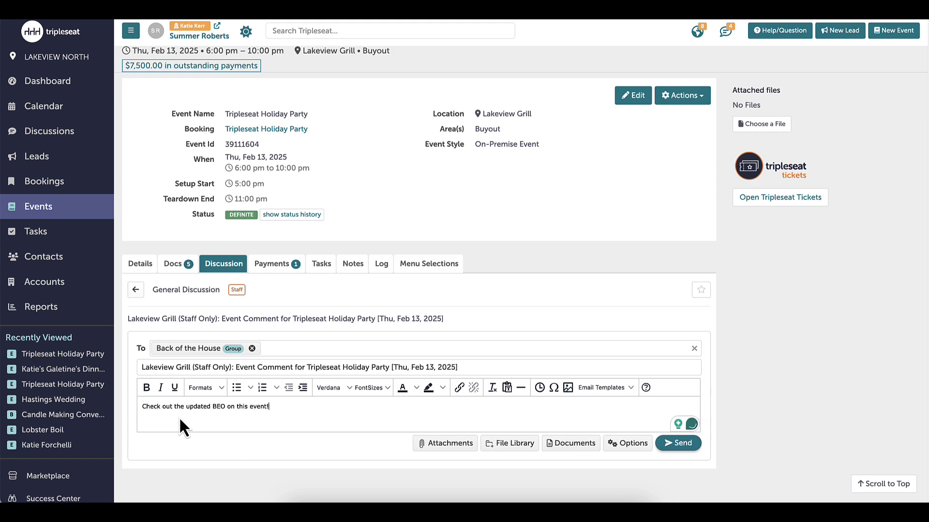
pyautogui.click(682, 445)
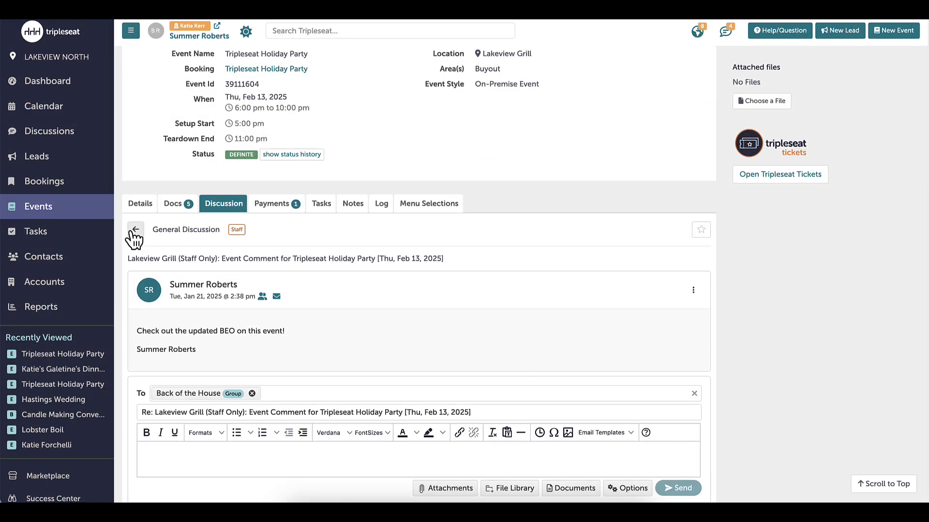
pyautogui.click(134, 231)
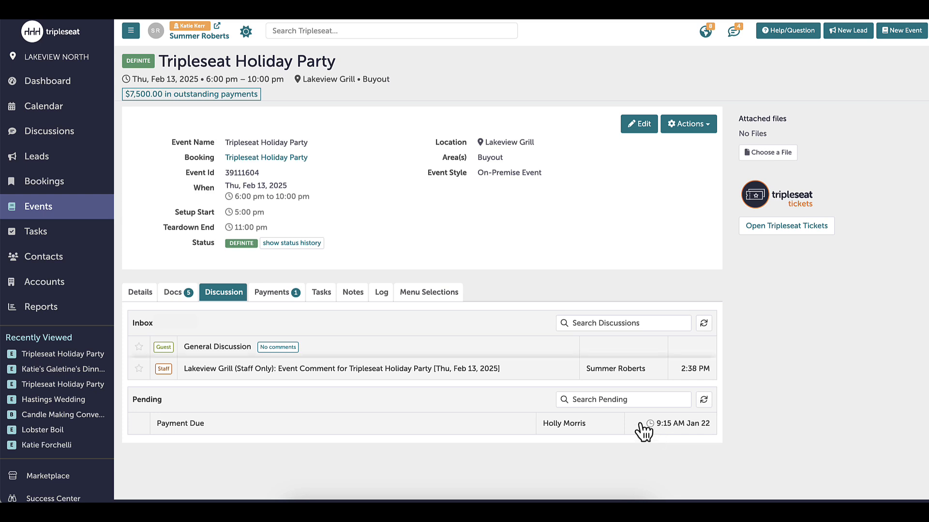
# Open the guest general discussion and add a staff member as a recipient alongside the event contact.
pyautogui.click(325, 349)
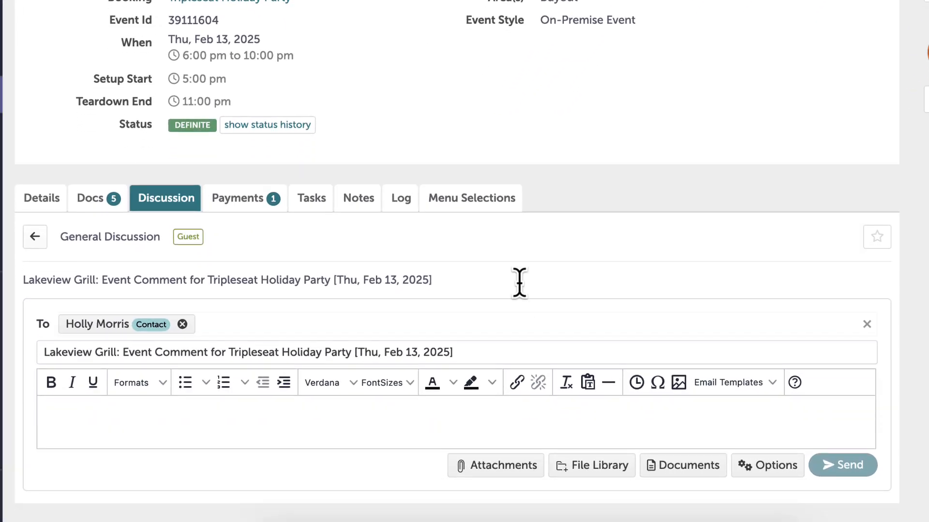
pyautogui.click(510, 325)
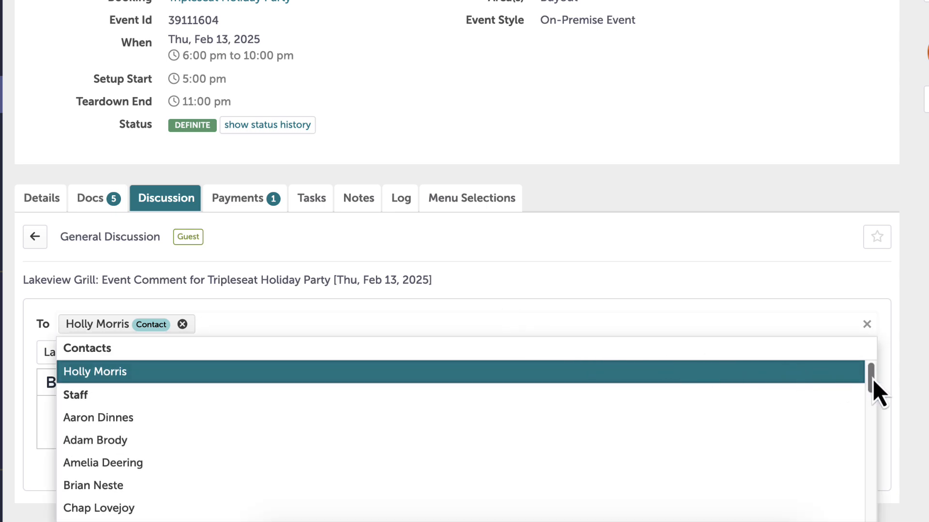
pyautogui.scroll(-1, 873, 380)
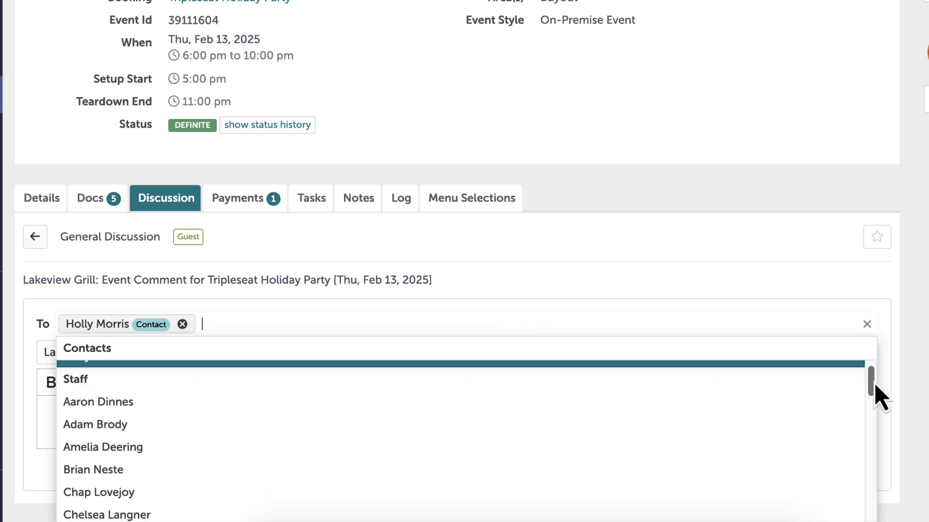
pyautogui.click(194, 440)
pyautogui.click(375, 321)
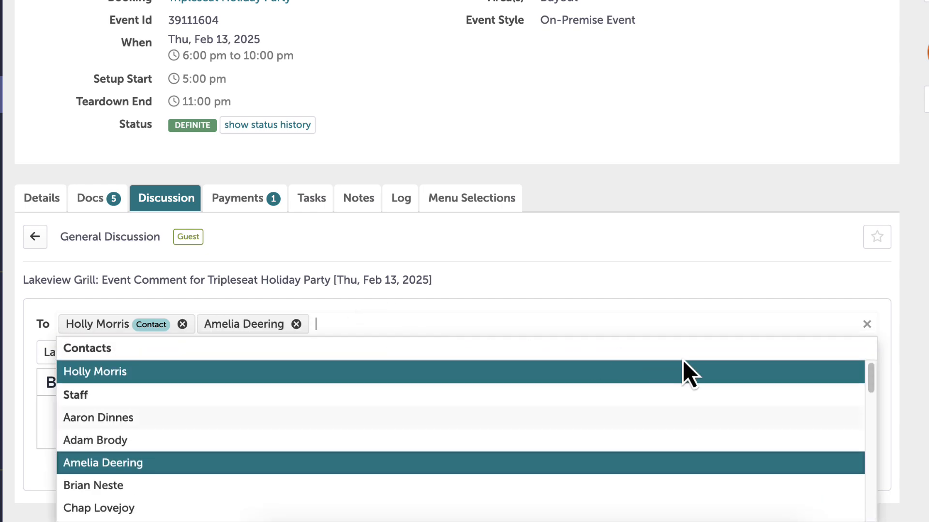
pyautogui.moveTo(872, 381); pyautogui.dragTo(872, 518)
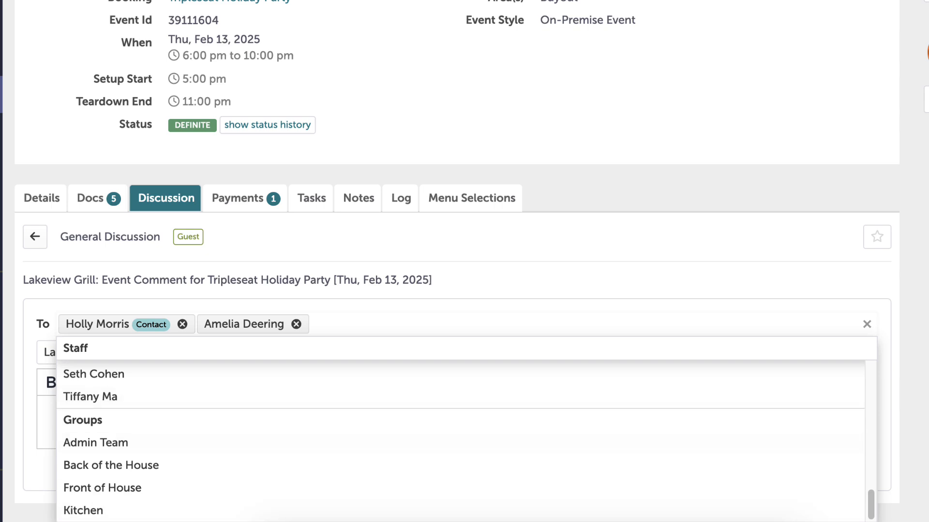
pyautogui.click(904, 350)
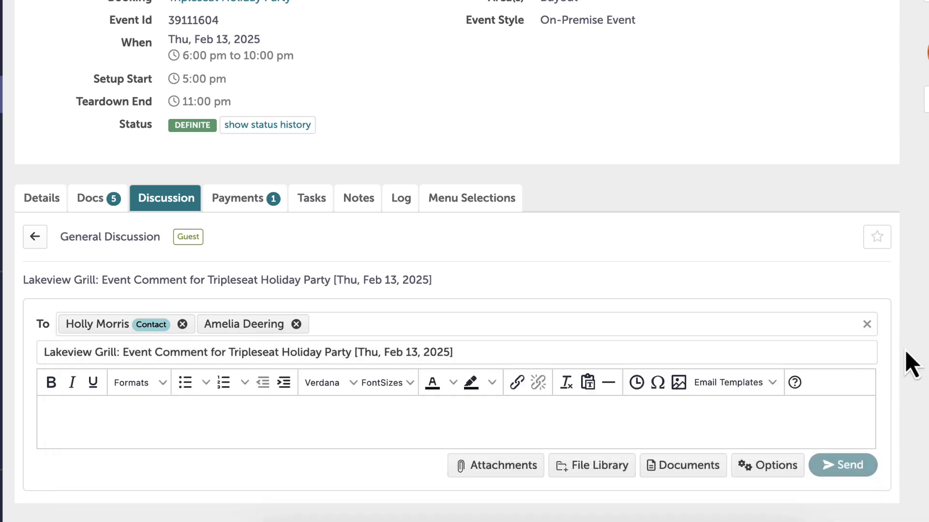
# Fill the guest message from the BEO email template in the Document Templates group.
pyautogui.click(416, 434)
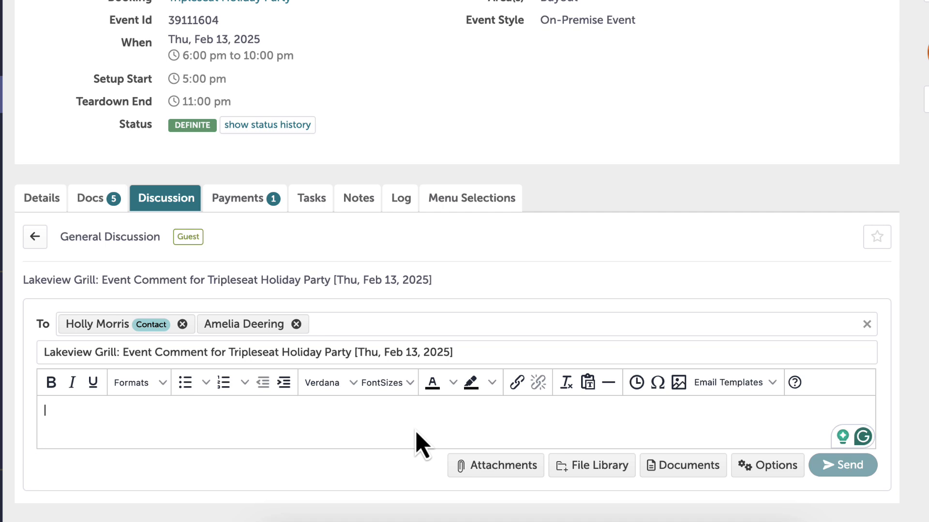
pyautogui.click(771, 383)
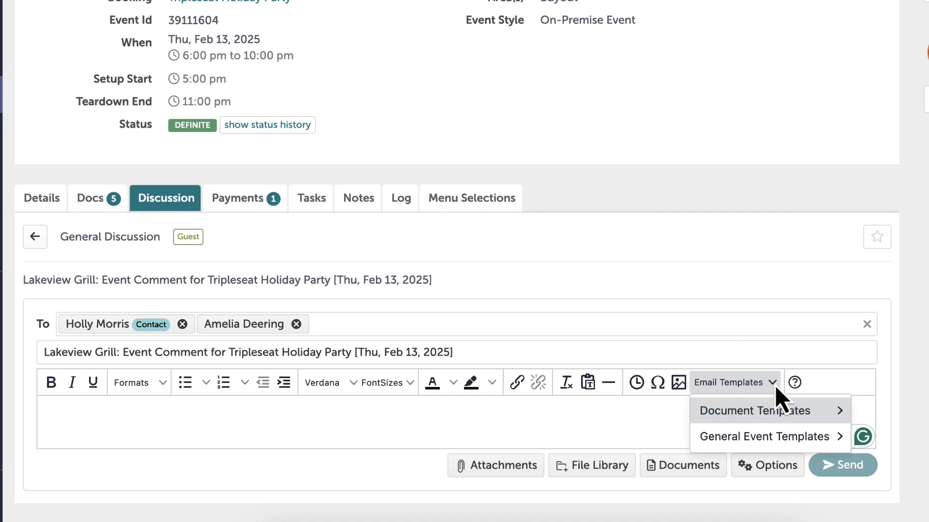
pyautogui.moveTo(781, 438)
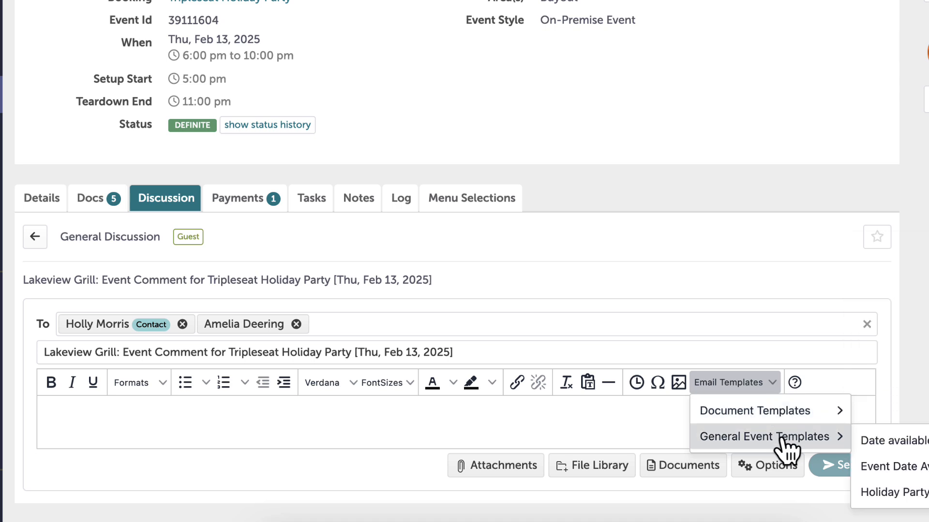
pyautogui.moveTo(781, 412)
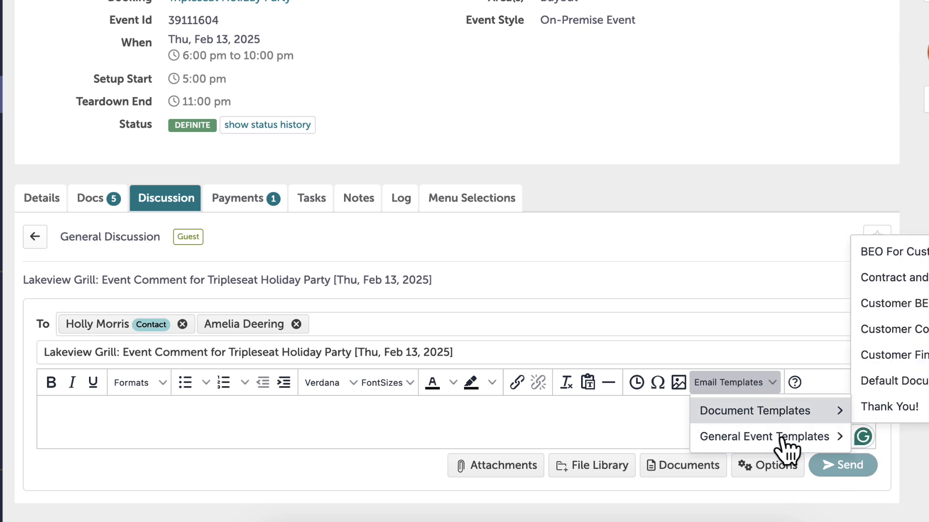
pyautogui.click(915, 267)
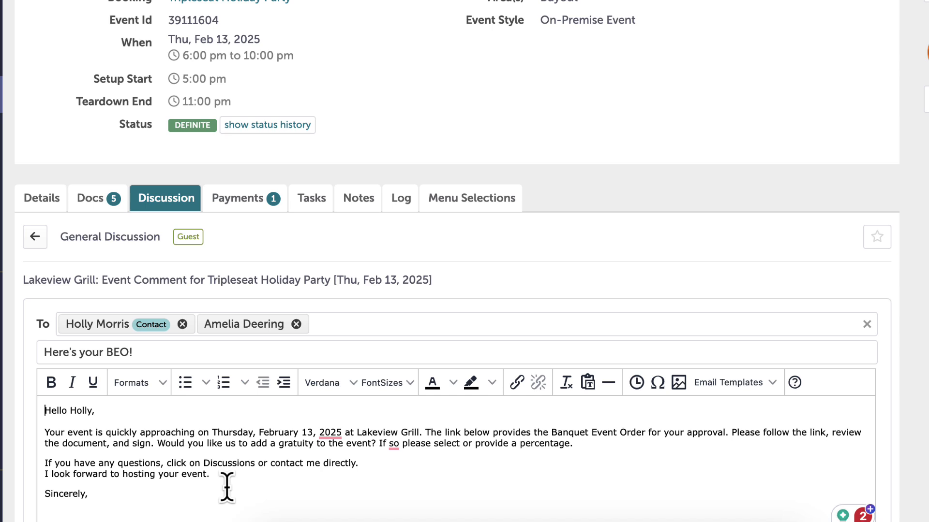
# Insert the sentence "We are so excited to host the Tripleseat team!" after the opening sentence about the event date.
pyautogui.click(426, 430)
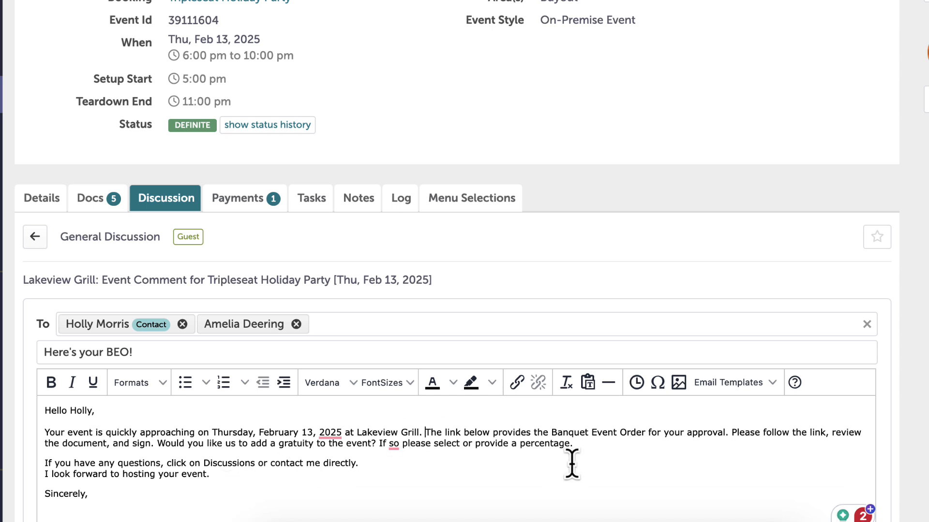
pyautogui.write('We are ')
pyautogui.write('so excite')
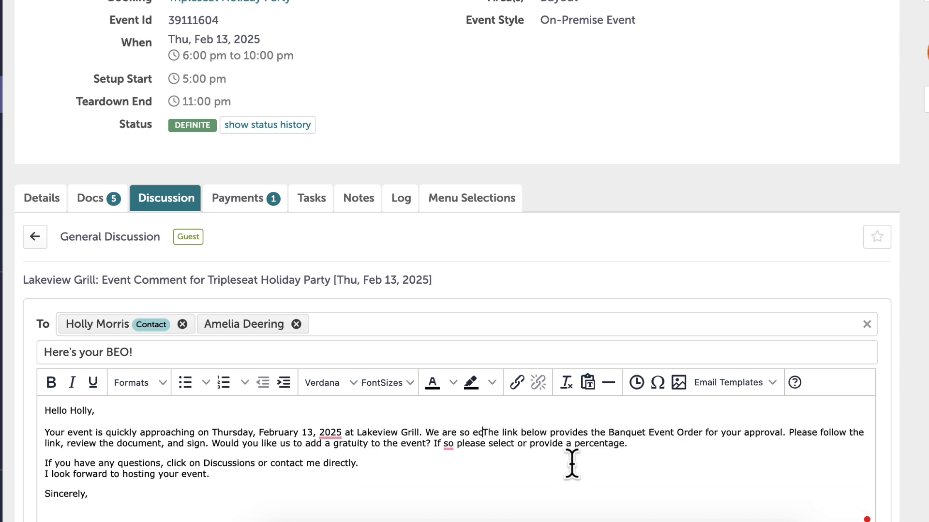
pyautogui.write('d to host the Tri')
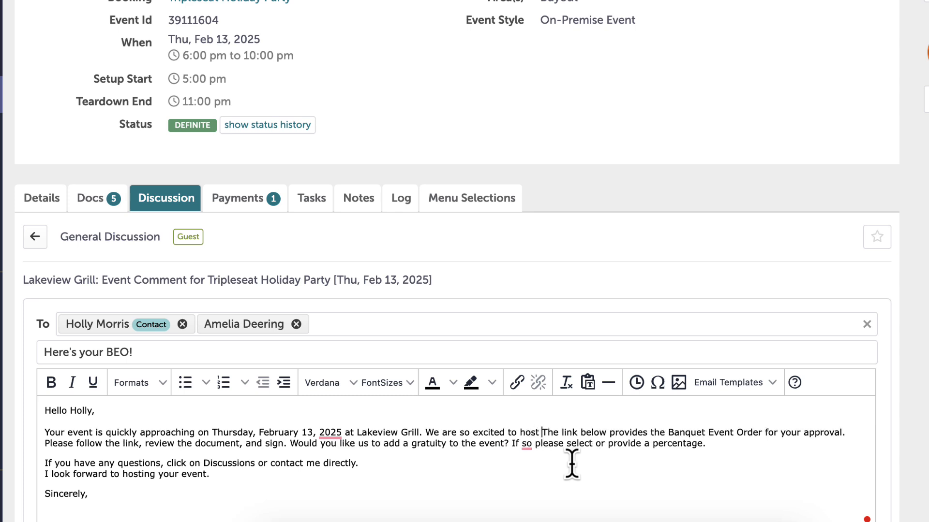
pyautogui.write('pleseat t')
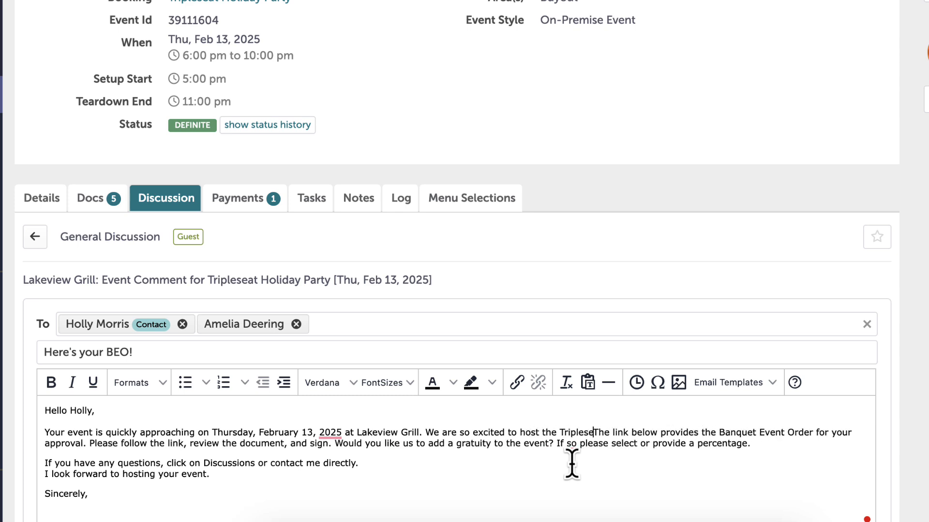
pyautogui.write('eam!')
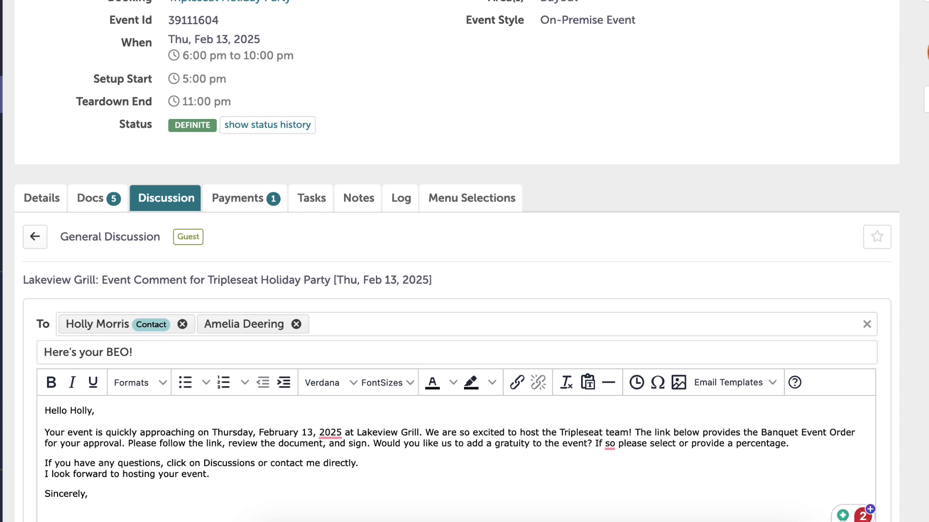
# Include the Banquet Event Order document with the guest message and review the signature and guest response options.
pyautogui.scroll(-3, 749, 413)
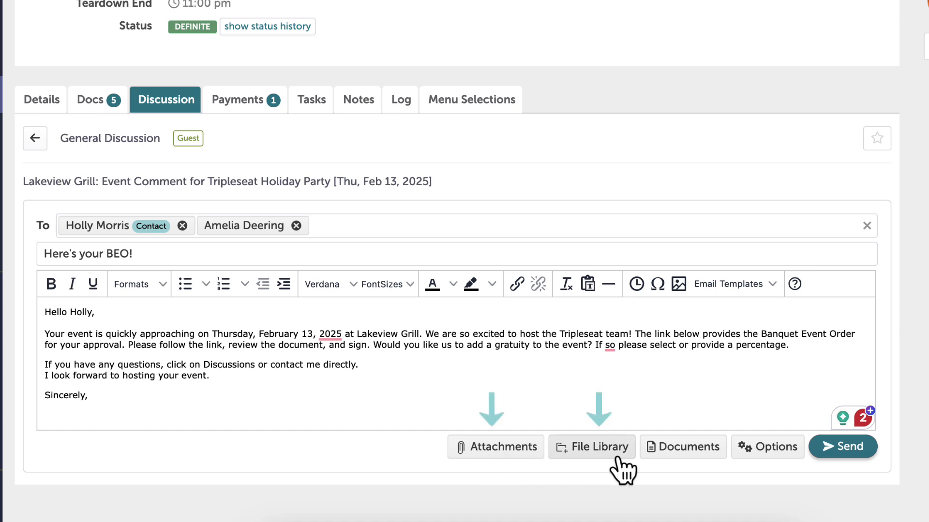
pyautogui.click(698, 454)
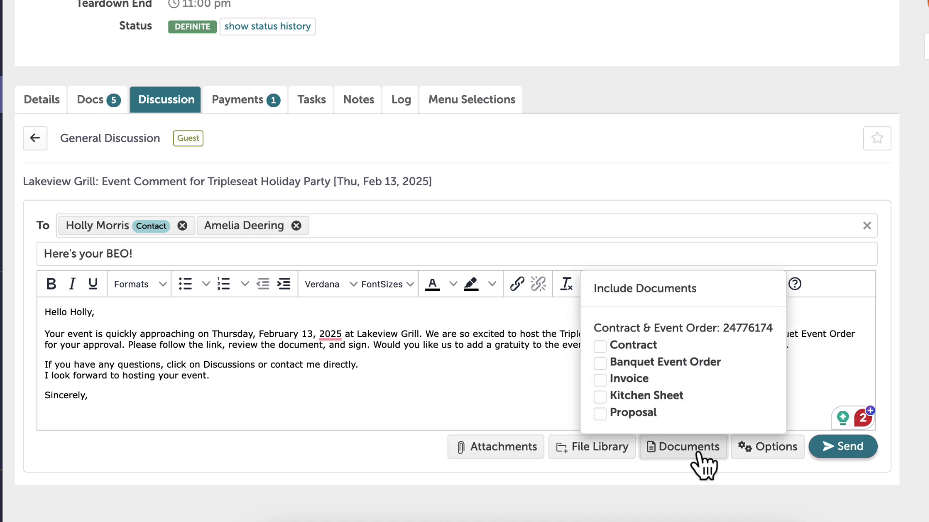
pyautogui.click(676, 364)
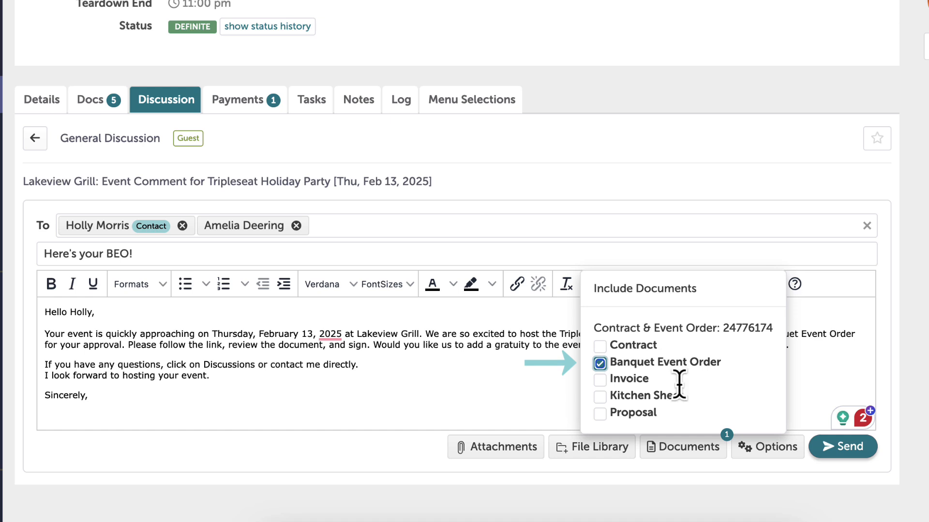
pyautogui.click(697, 451)
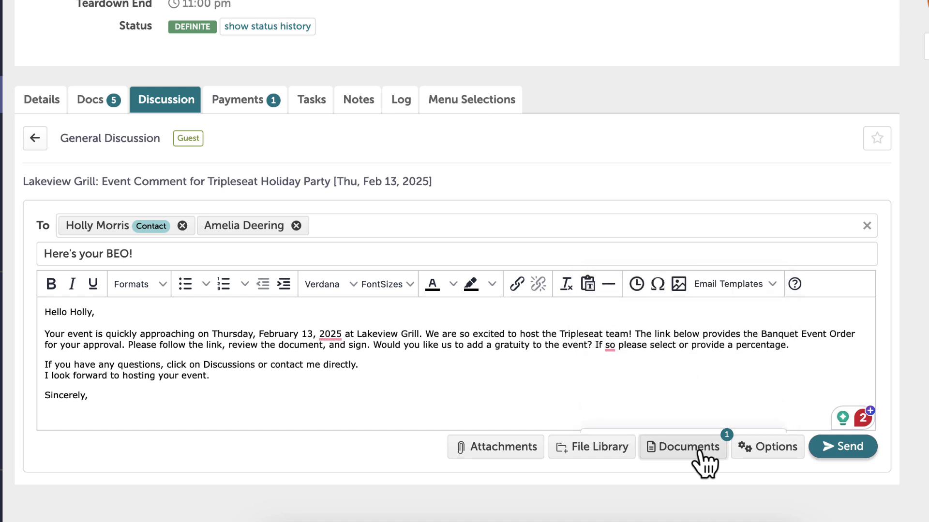
pyautogui.click(761, 452)
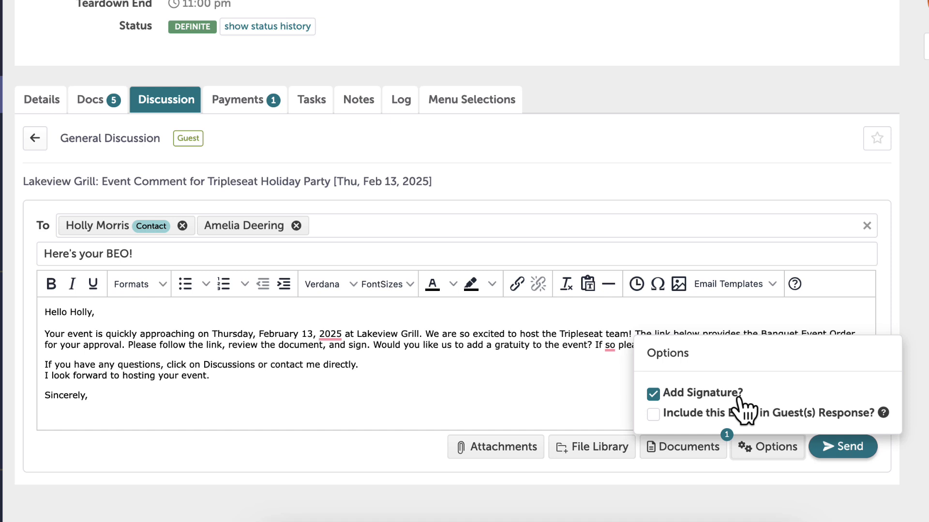
pyautogui.moveTo(883, 412)
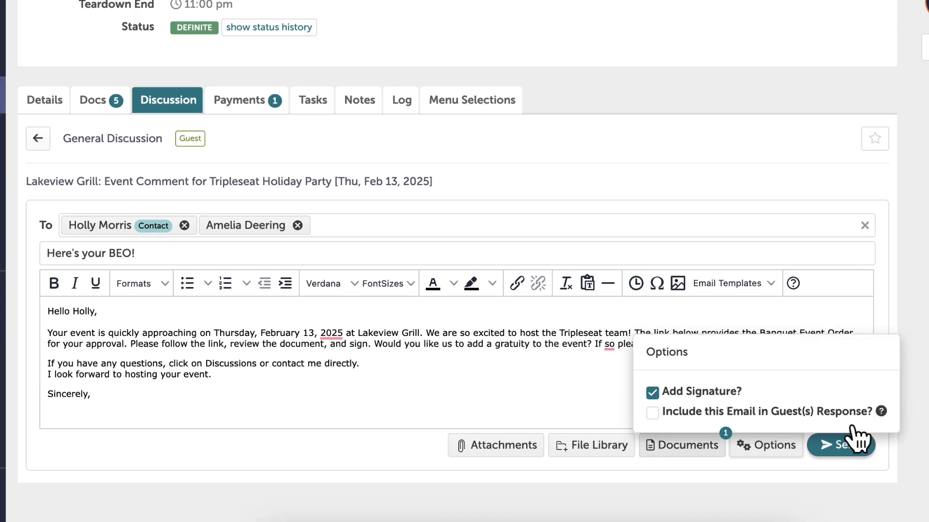
pyautogui.click(698, 488)
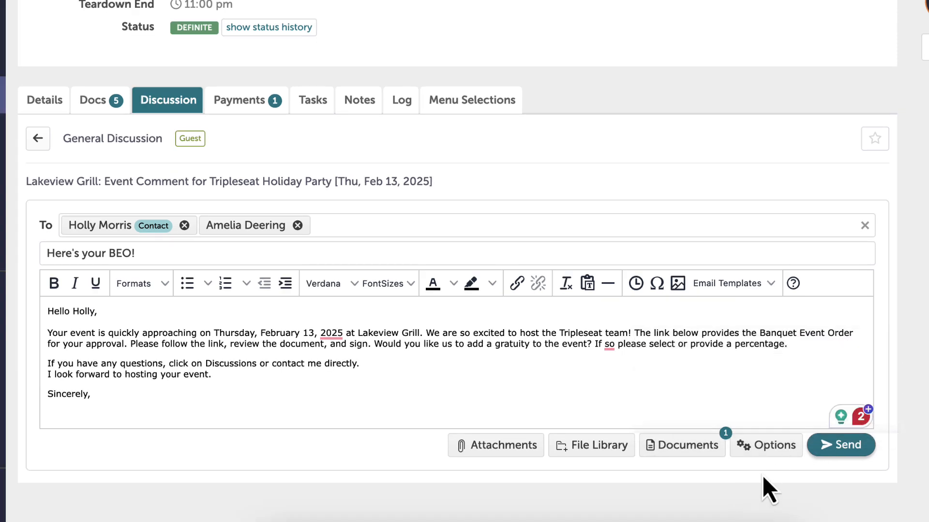
# Send the guest message and check its recipients and email details.
pyautogui.click(852, 454)
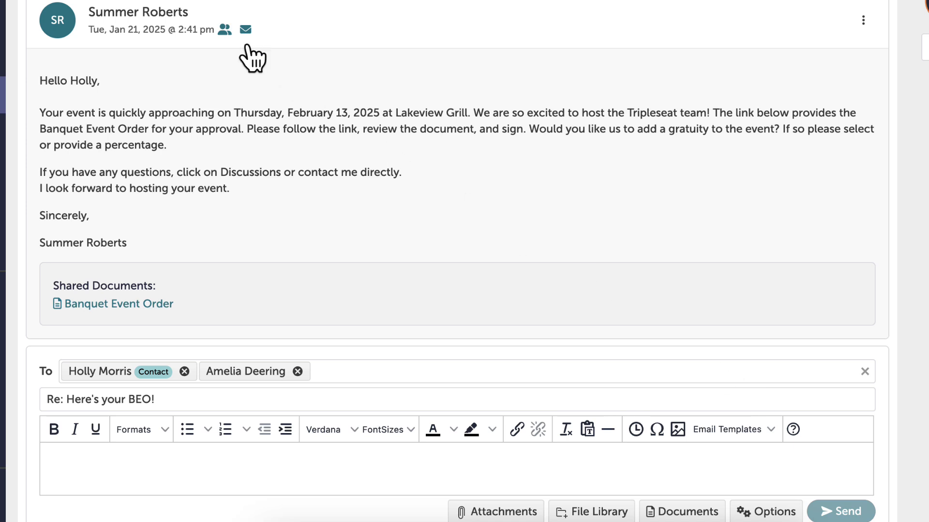
pyautogui.moveTo(225, 32)
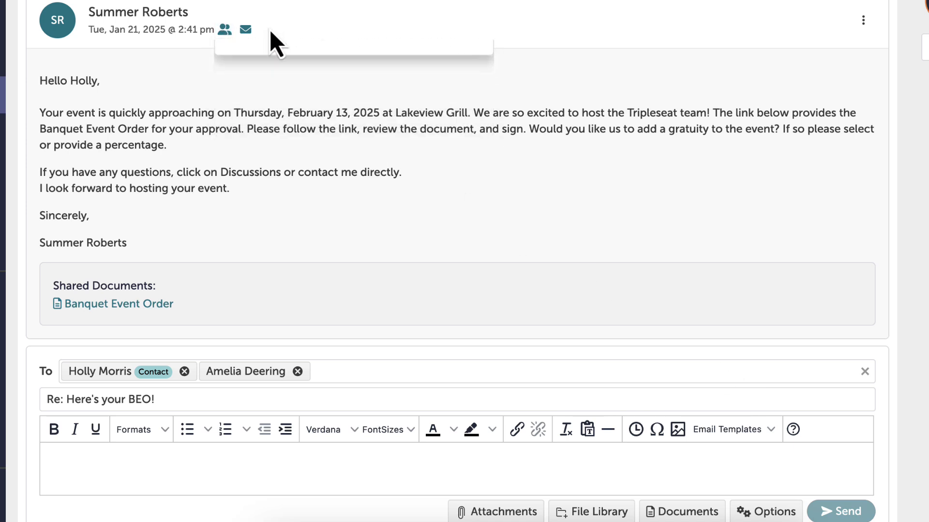
pyautogui.click(241, 33)
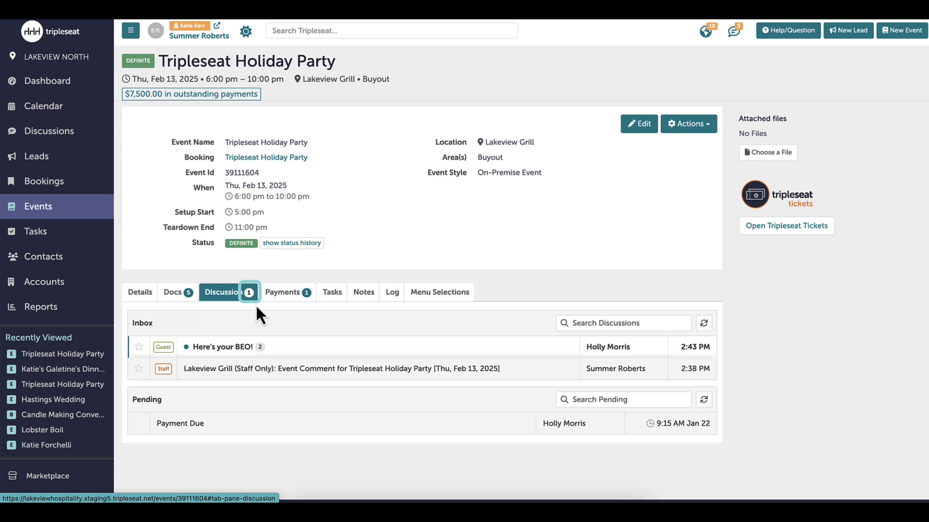
# Open the guest's reply in the "Here's your BEO!" discussion and send a greeting followed by "Of course! How's tomorrow at 3pm?".
pyautogui.click(315, 349)
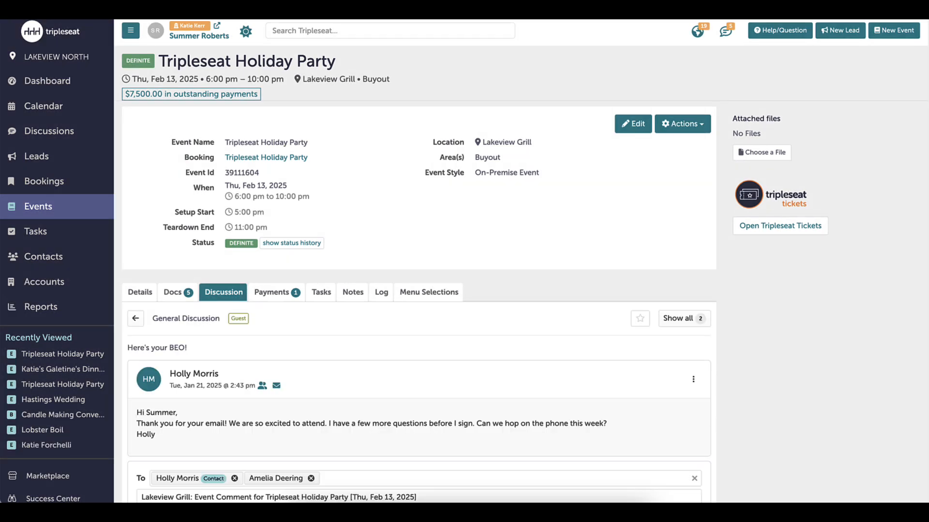
pyautogui.scroll(-3, 419, 300)
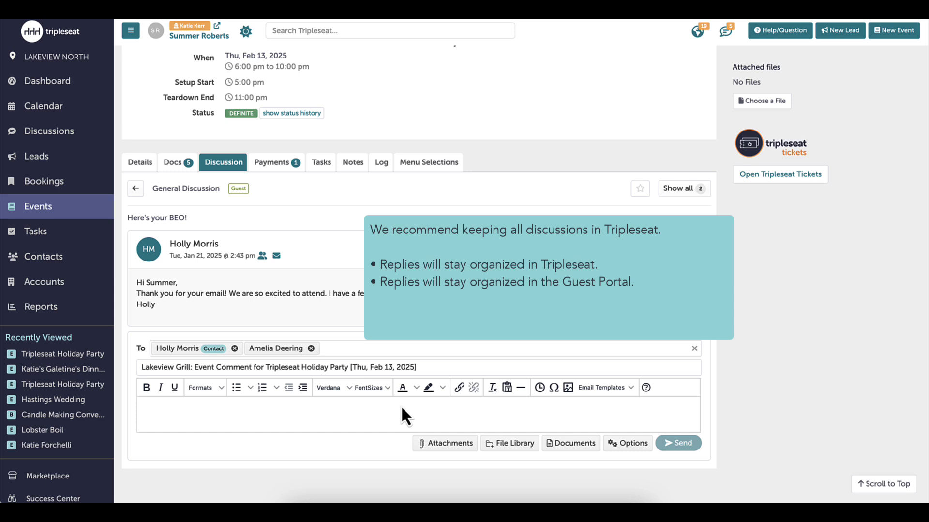
pyautogui.click(387, 419)
pyautogui.write('Hi Summer,')
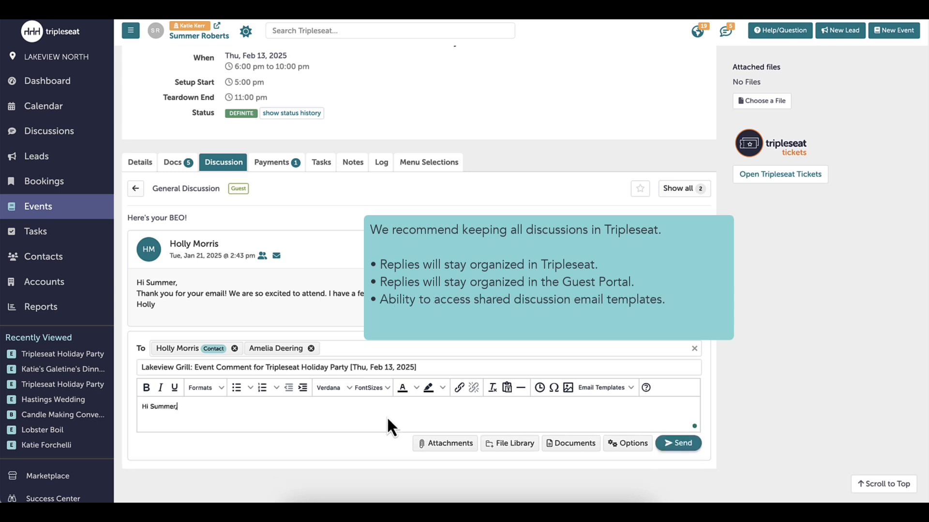
pyautogui.press('Return')
pyautogui.write('Of co')
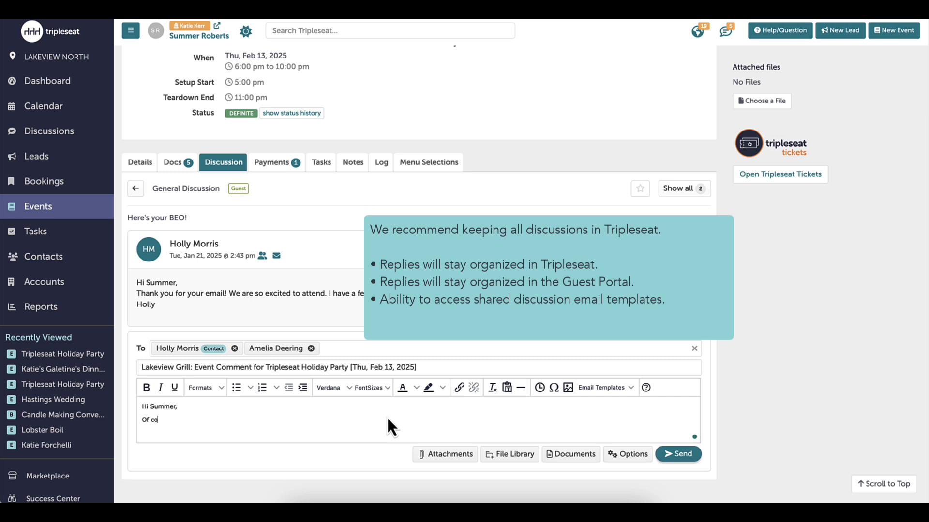
pyautogui.write("urse! How's to")
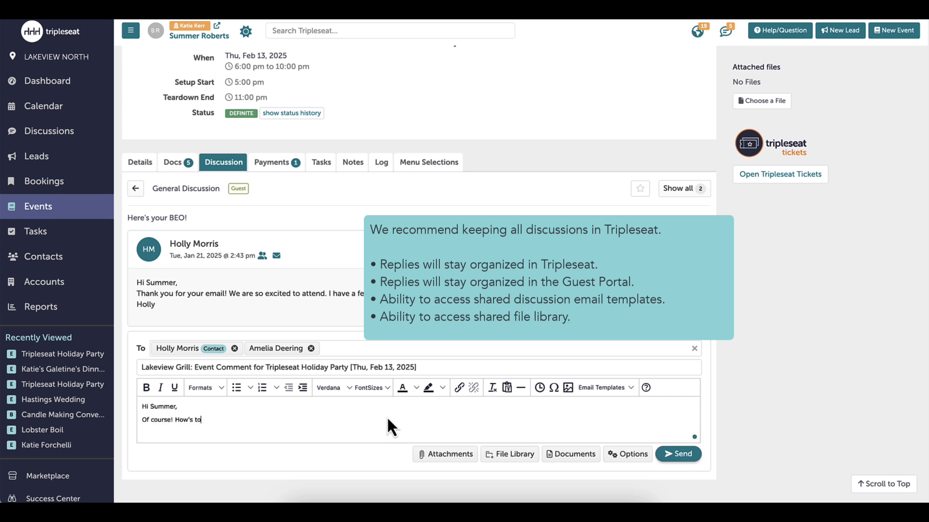
pyautogui.write('morrow at 3pm?')
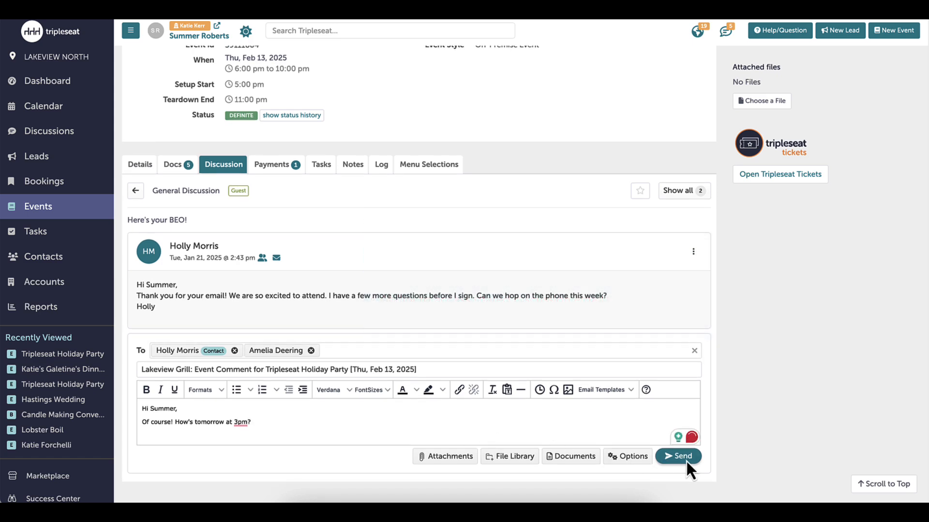
pyautogui.click(685, 460)
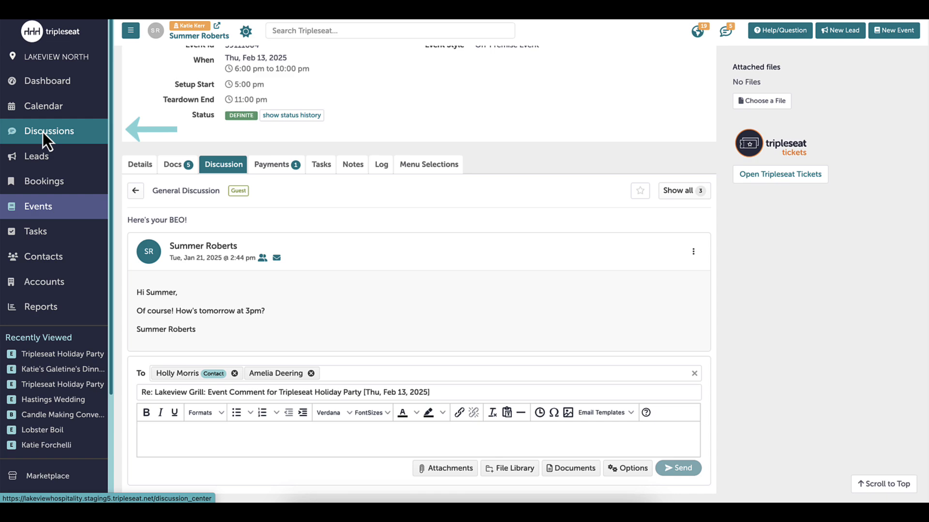
# Go to the Discussion Center, read the unread payment request discussion for the Galetine's Dinner event and return to the inbox.
pyautogui.click(43, 132)
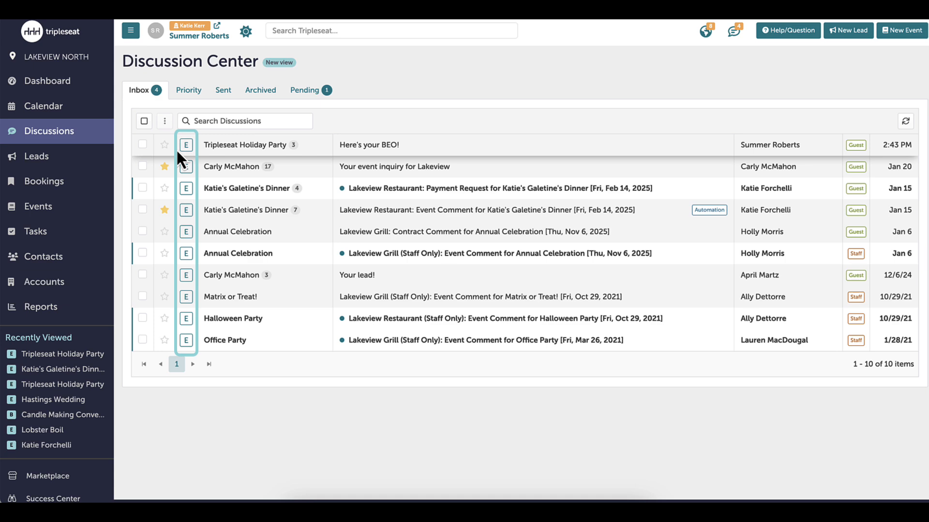
pyautogui.click(464, 191)
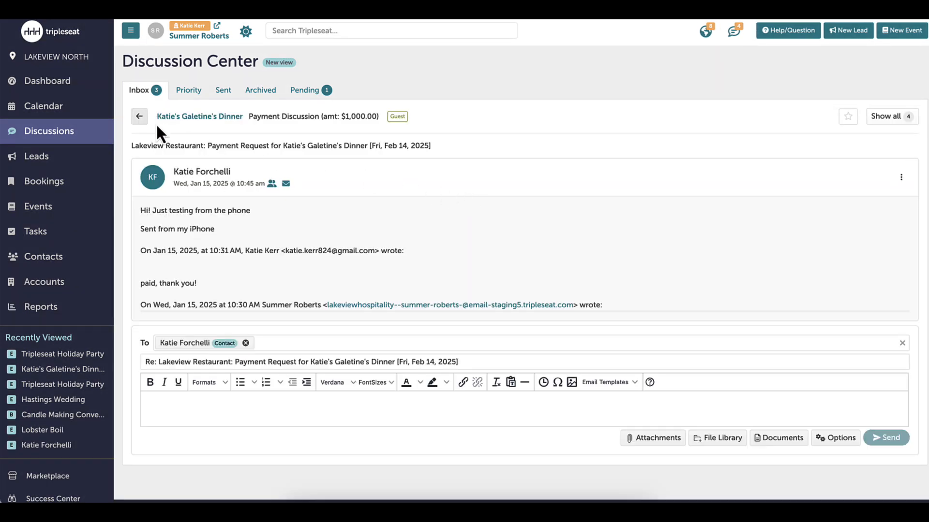
pyautogui.click(140, 118)
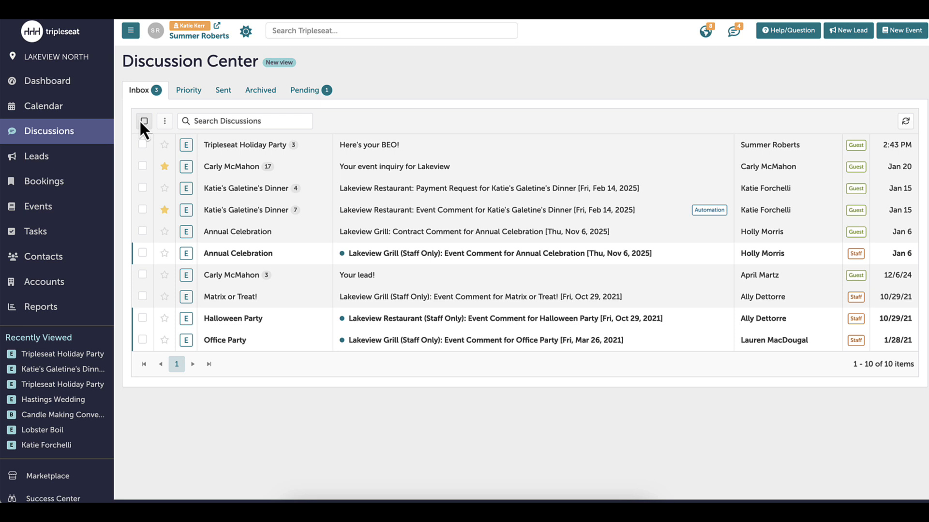
# Review the bulk actions available for all inbox discussions, clear the selection and look at the pending messages.
pyautogui.click(143, 122)
pyautogui.click(165, 121)
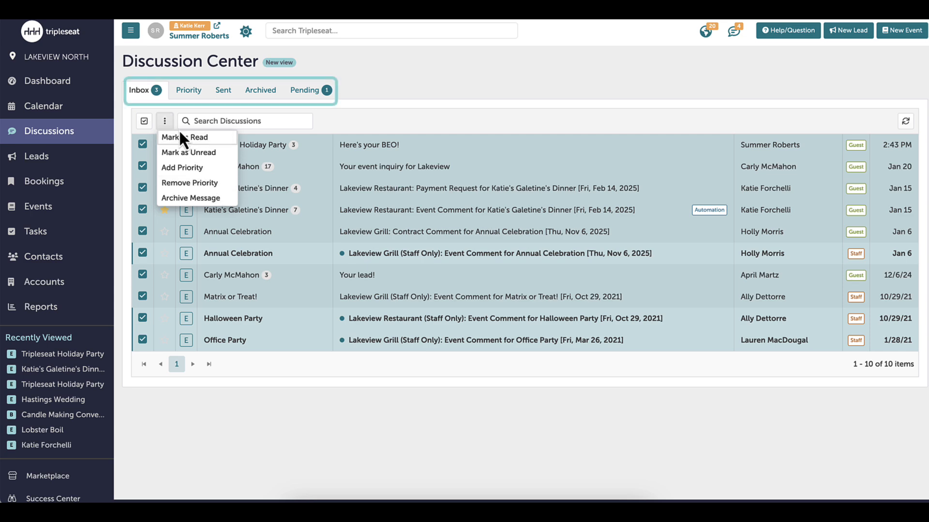
pyautogui.click(169, 120)
pyautogui.click(144, 121)
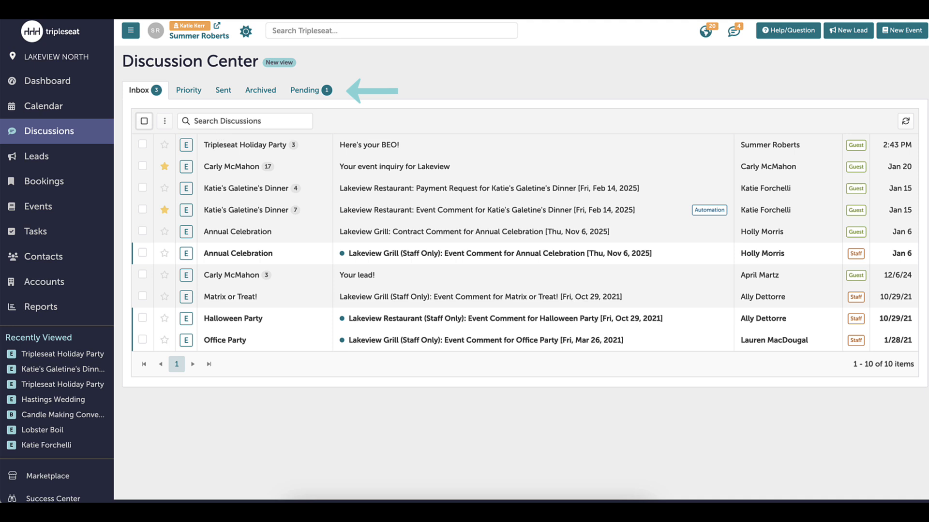
pyautogui.click(310, 90)
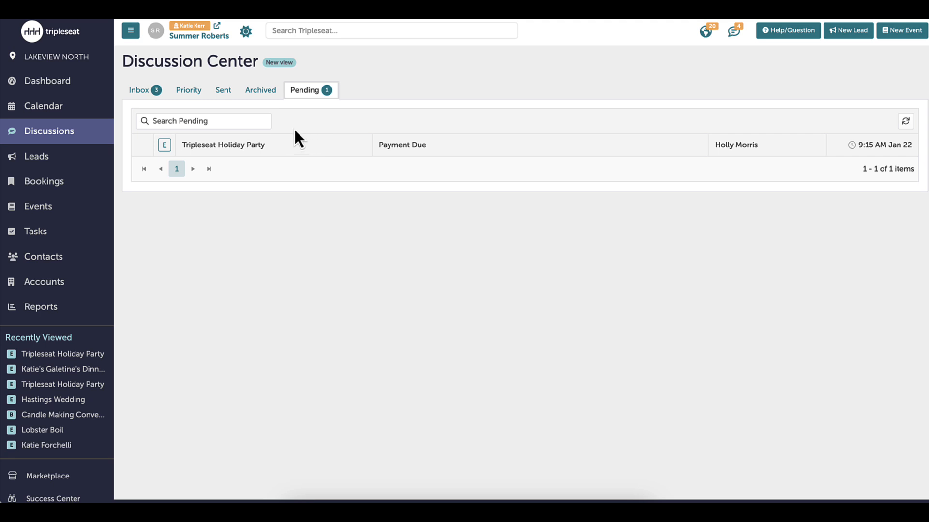
# Mark the Tripleseat Holiday Party inbox discussion as priority and check it in that event's discussions.
pyautogui.click(144, 93)
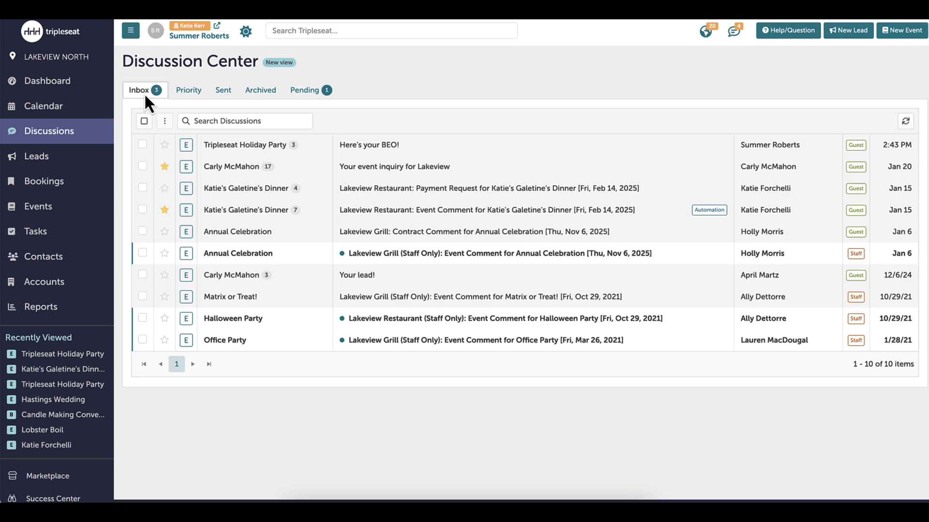
pyautogui.click(164, 145)
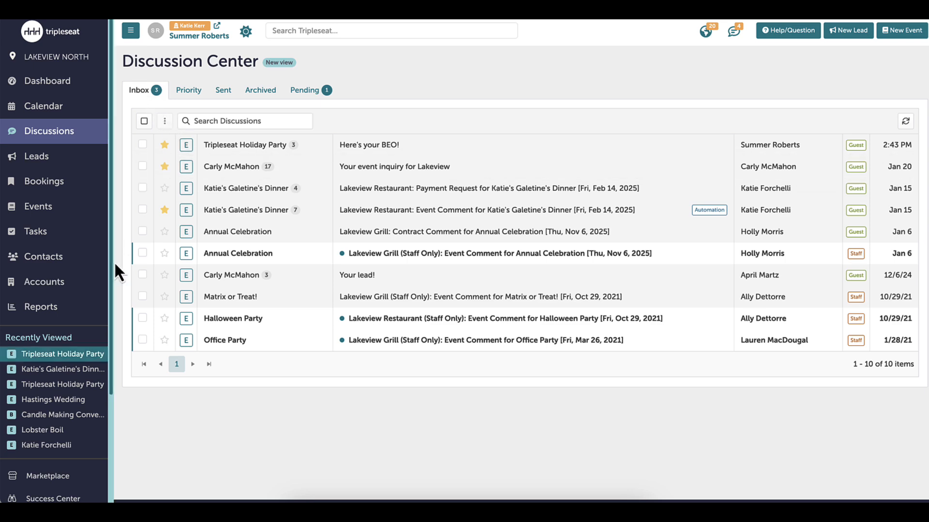
pyautogui.click(71, 356)
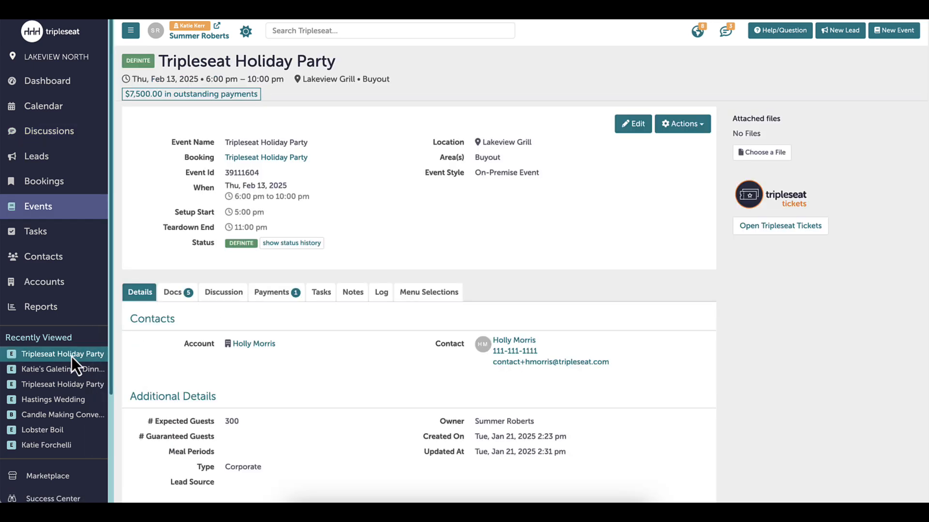
pyautogui.click(228, 293)
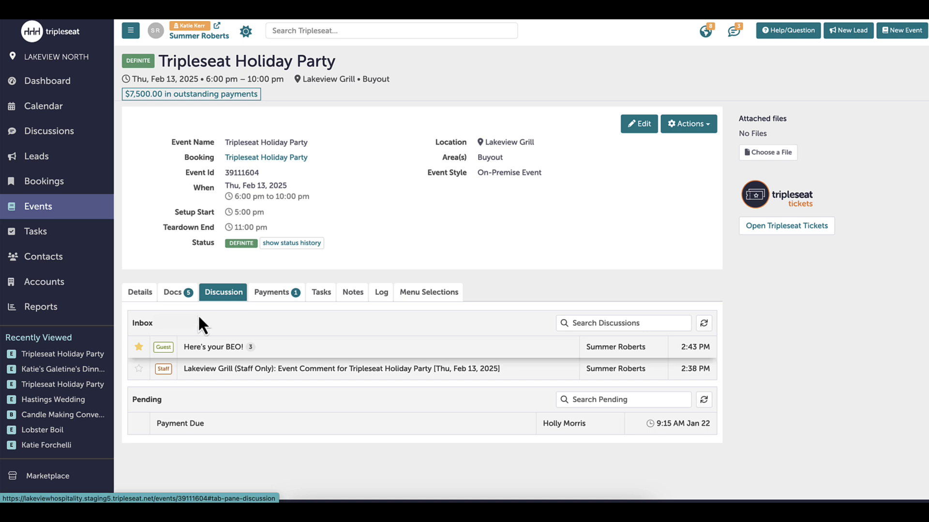